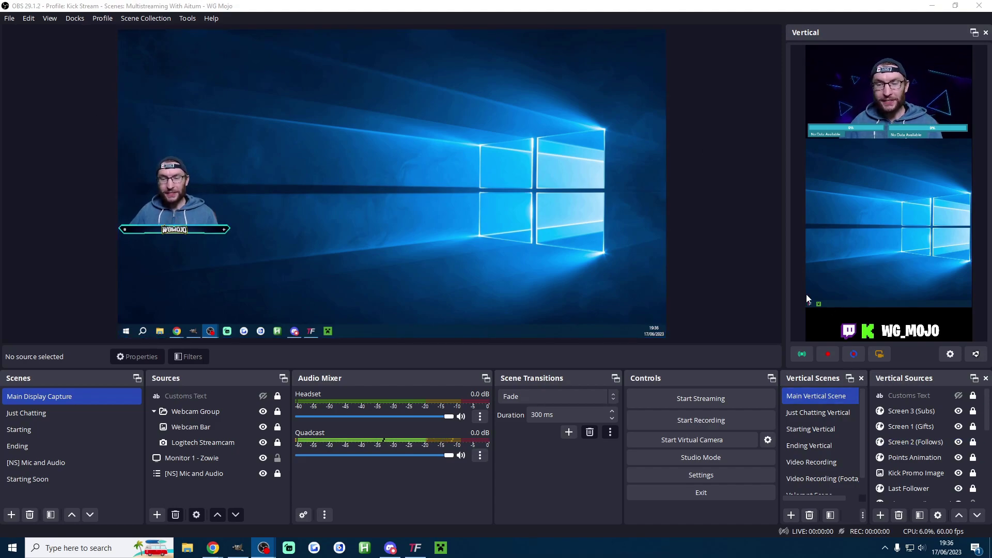
- Enable the Vertical Scene Transitions dock from the Docks menu
left_click(75, 18)
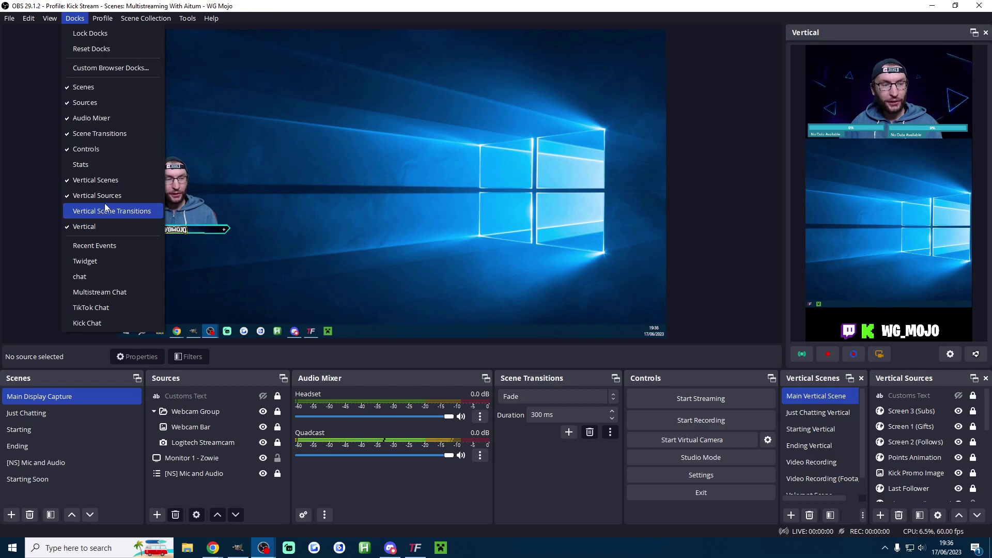
left_click(105, 211)
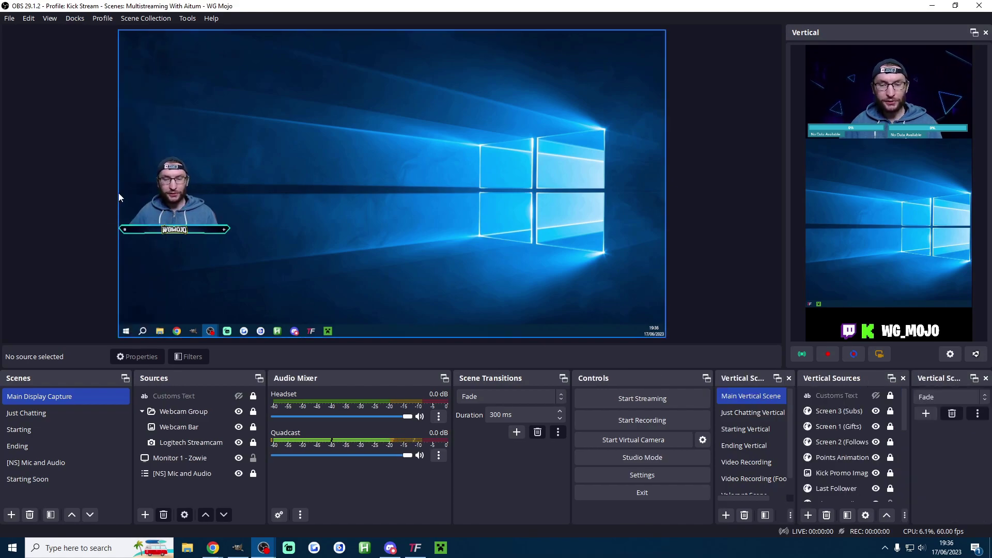
left_click(75, 18)
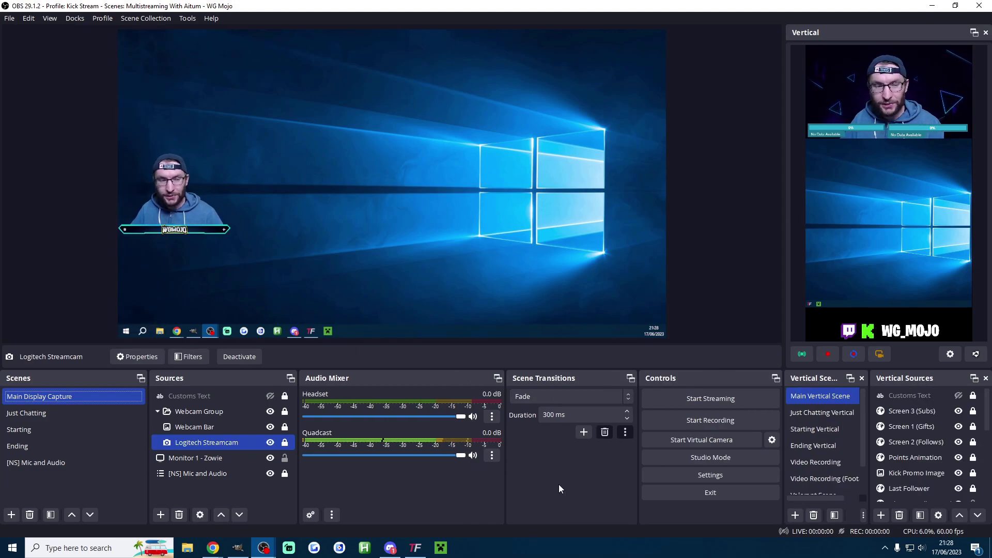
- Switch through Just Chatting, Starting and back to Main Display Capture, then save a vertical backtrack clip
left_click(86, 413)
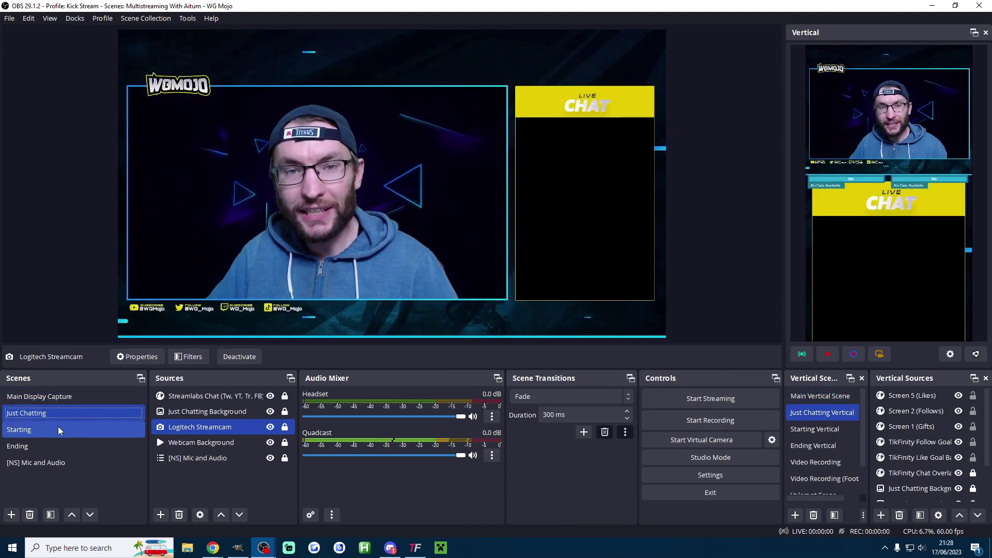
left_click(58, 429)
left_click(57, 413)
left_click(69, 398)
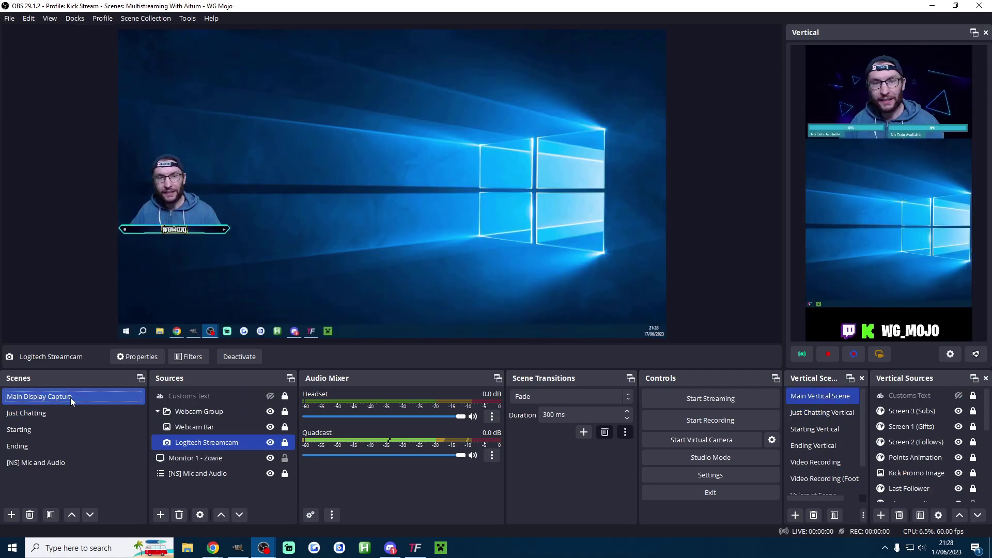
left_click(858, 356)
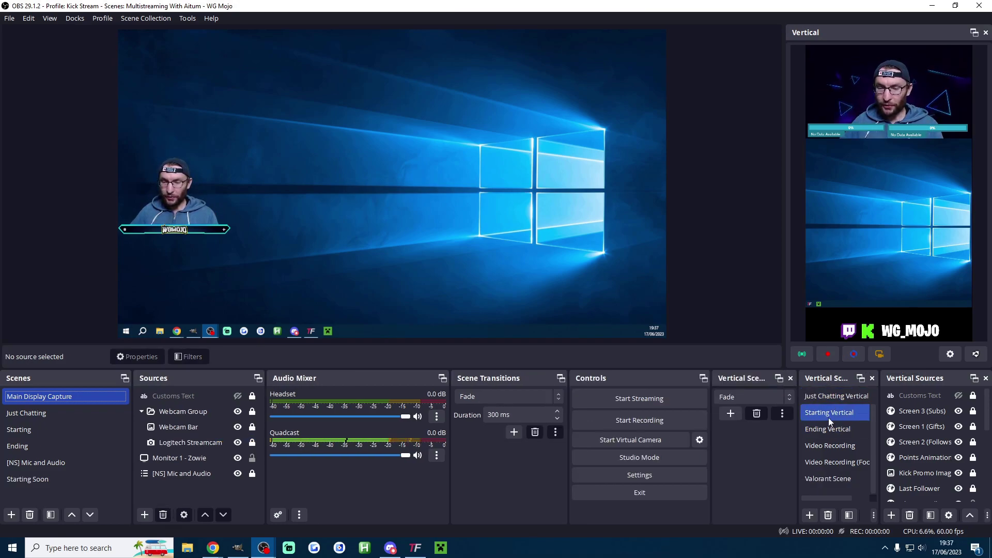
- Add a new vertical scene named 'Gaming' from the Vertical Scenes dock
left_click(813, 447)
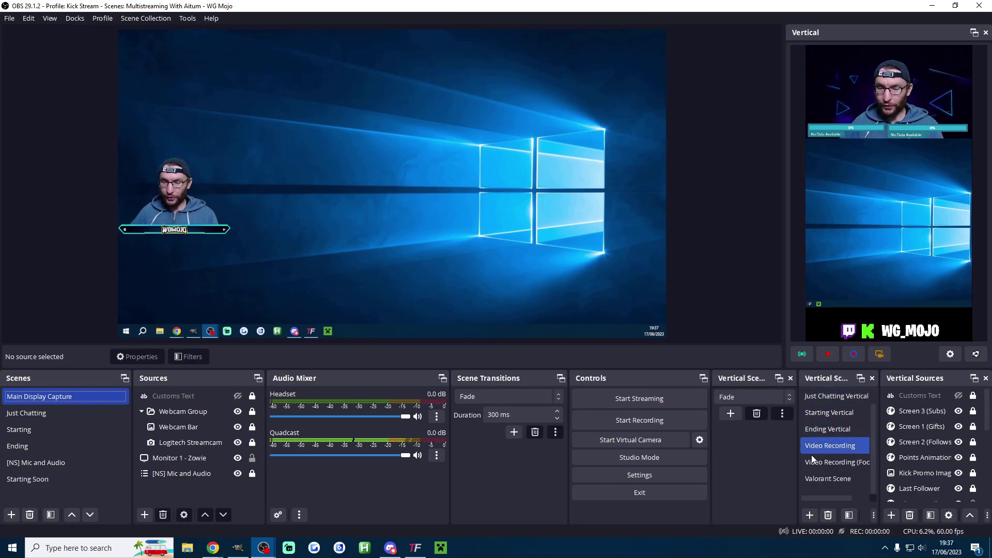
left_click(810, 516)
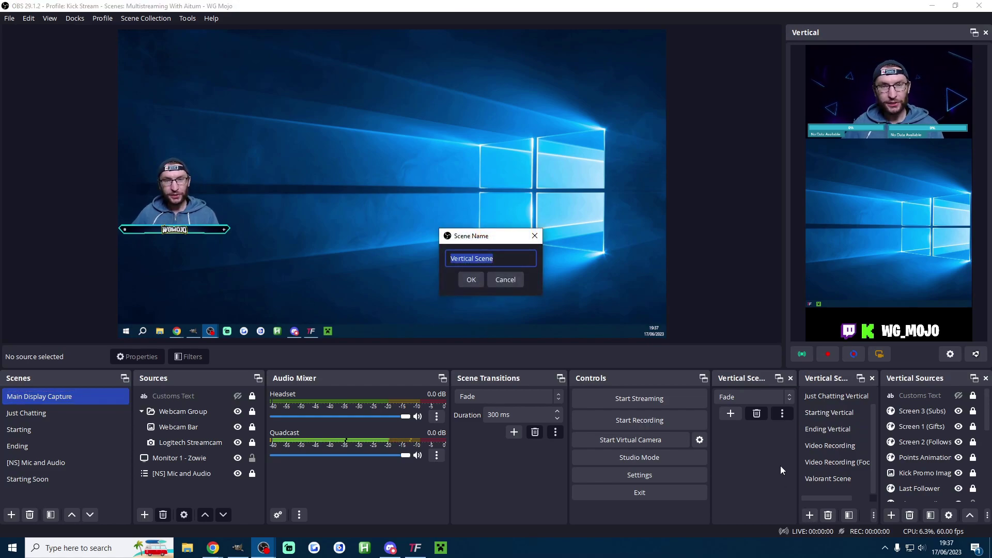
type("Gaming")
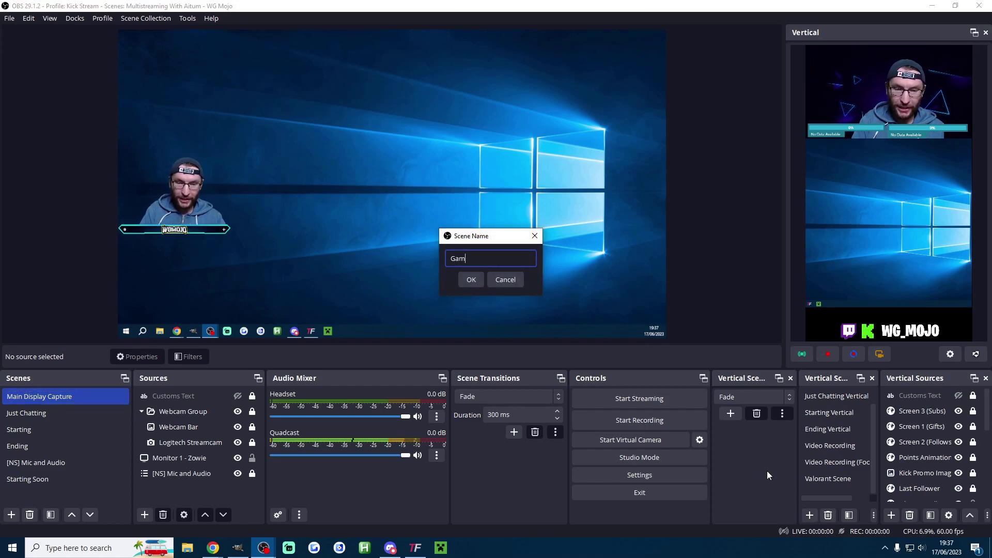
left_click(473, 280)
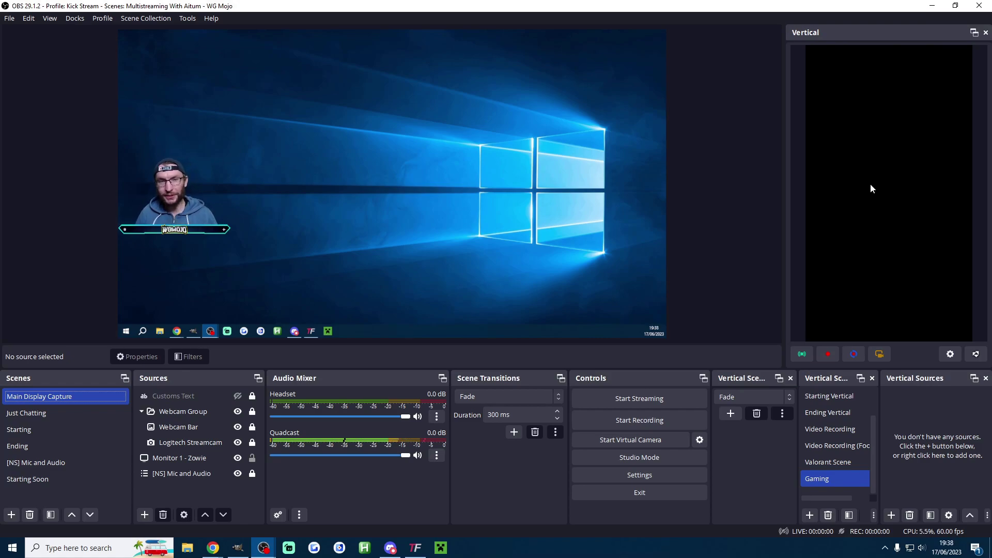
- Add the Logitech Streamcam video capture device to Gaming and drag it to the canvas top
left_click(892, 514)
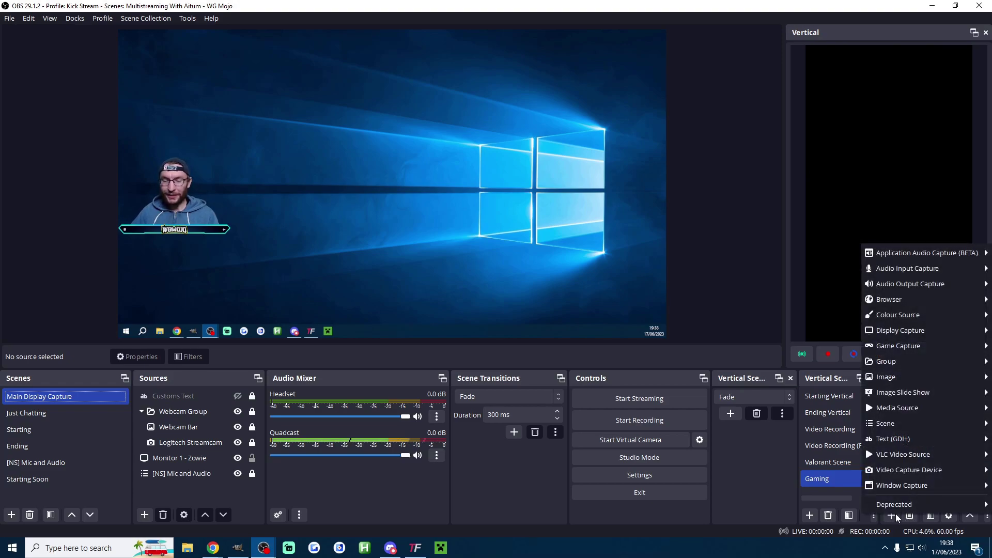
mouse_move(887, 425)
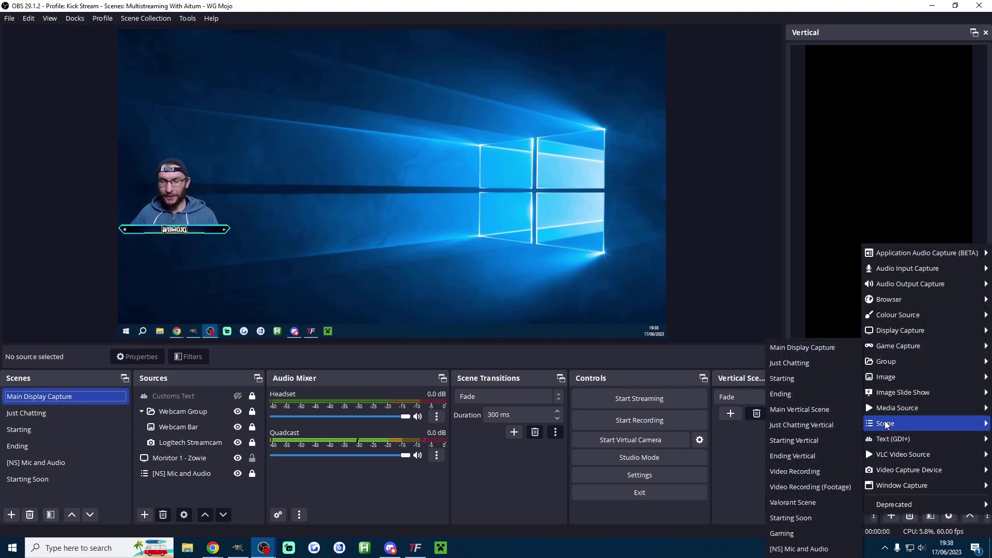
left_click(915, 404)
left_click(892, 515)
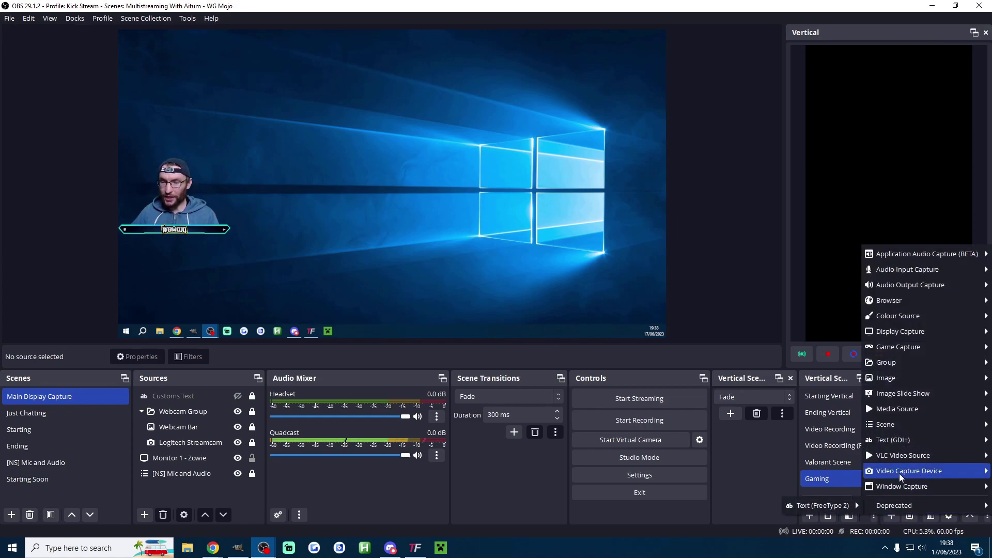
mouse_move(905, 472)
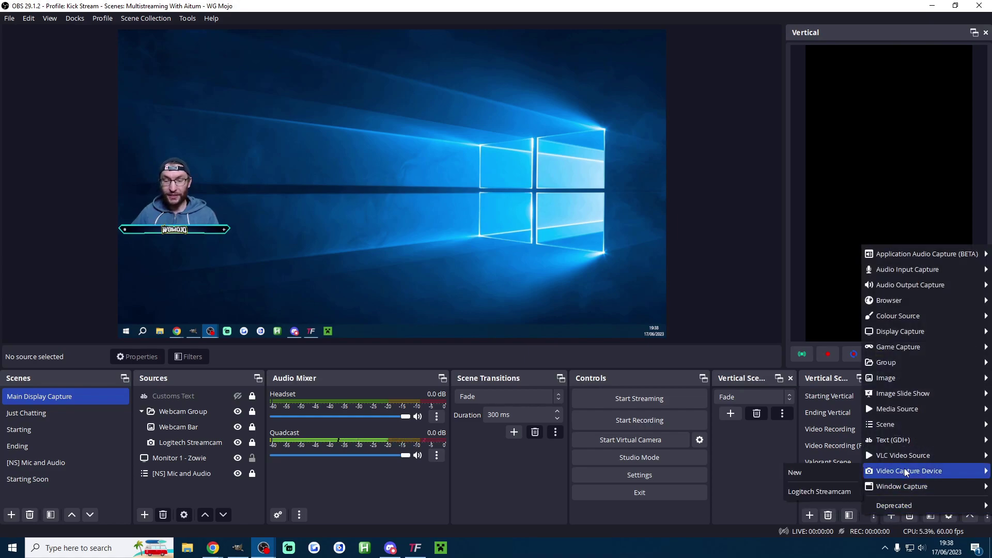
left_click(826, 497)
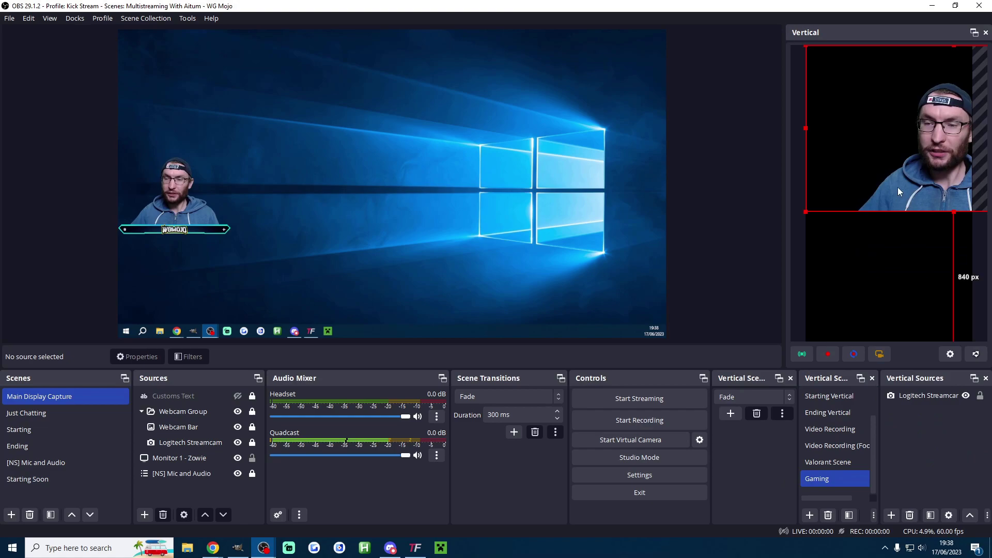
left_click_drag(939, 126, 882, 127)
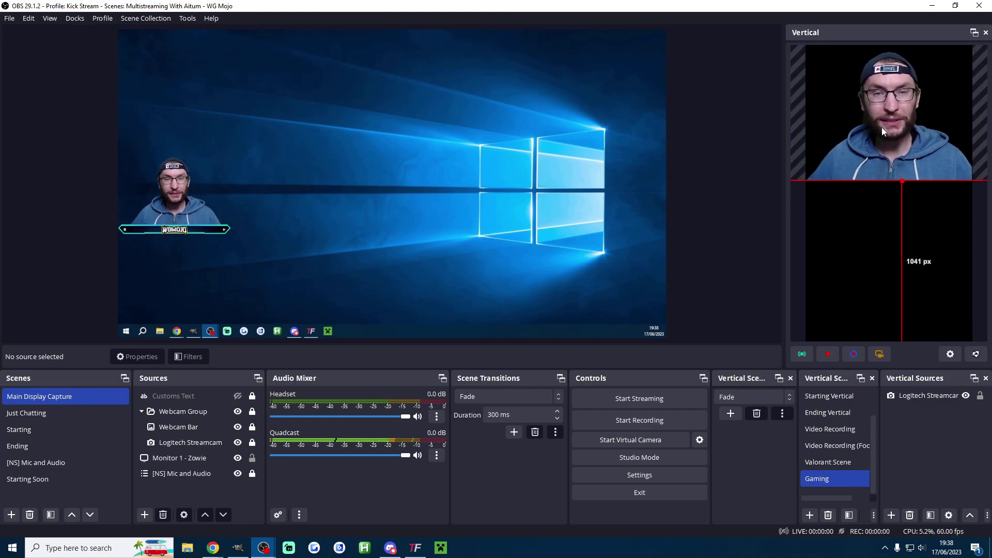
- Add the Webcam Background media source at the canvas top, layered behind the Logitech Streamcam
left_click(892, 515)
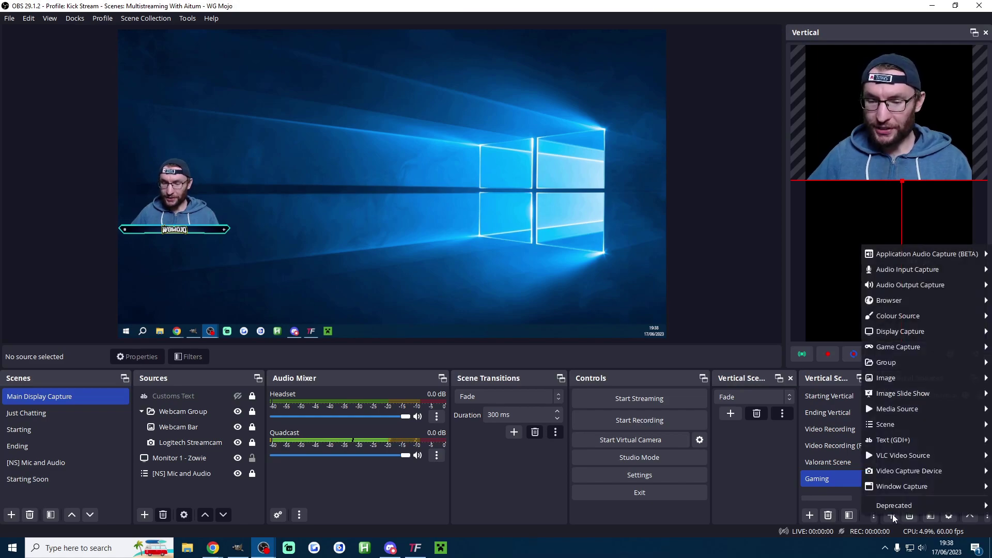
mouse_move(901, 411)
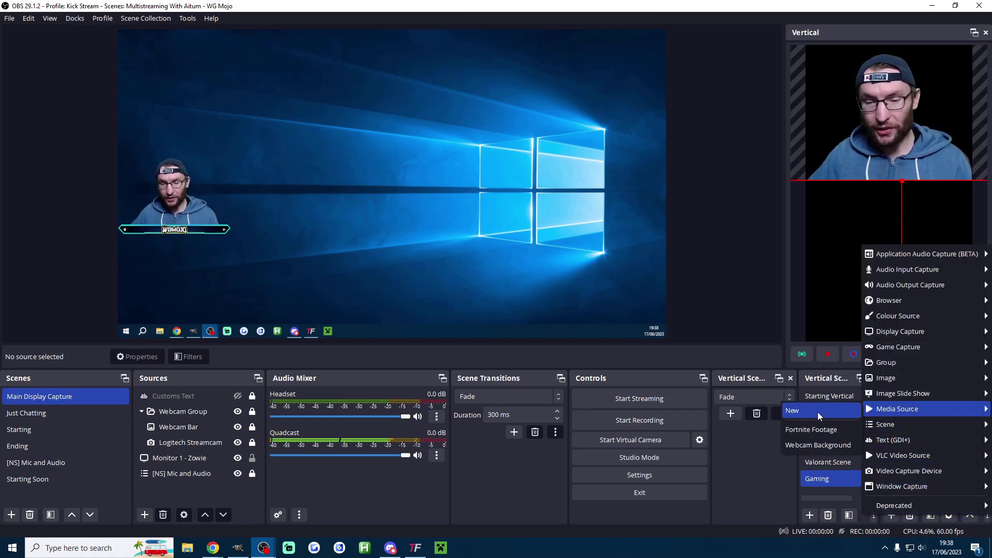
left_click(818, 445)
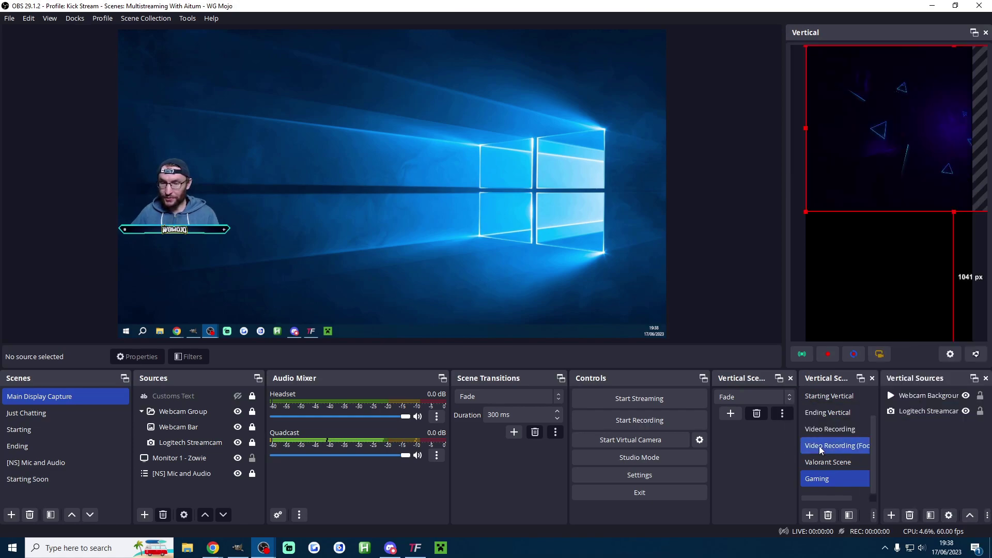
left_click_drag(912, 187, 857, 182)
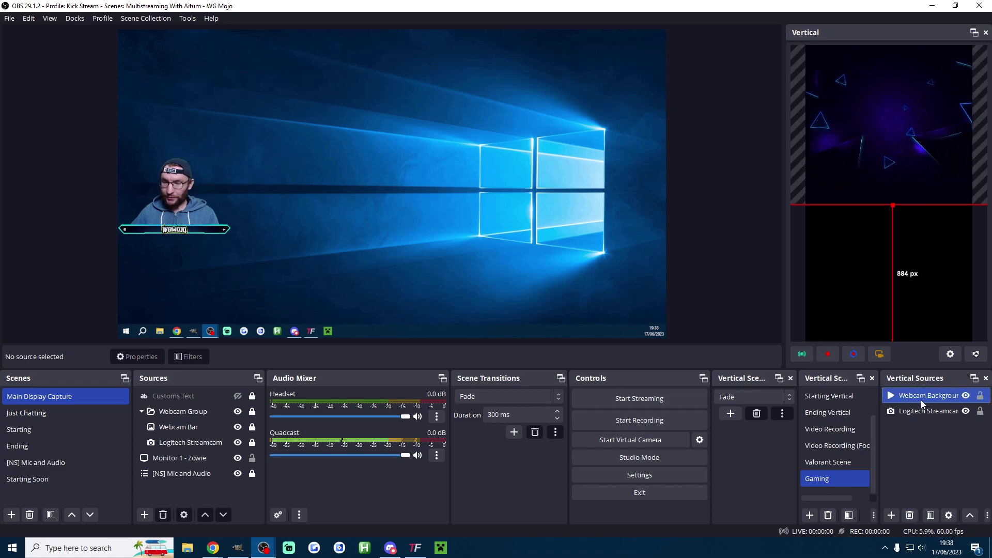
left_click_drag(920, 401, 921, 417)
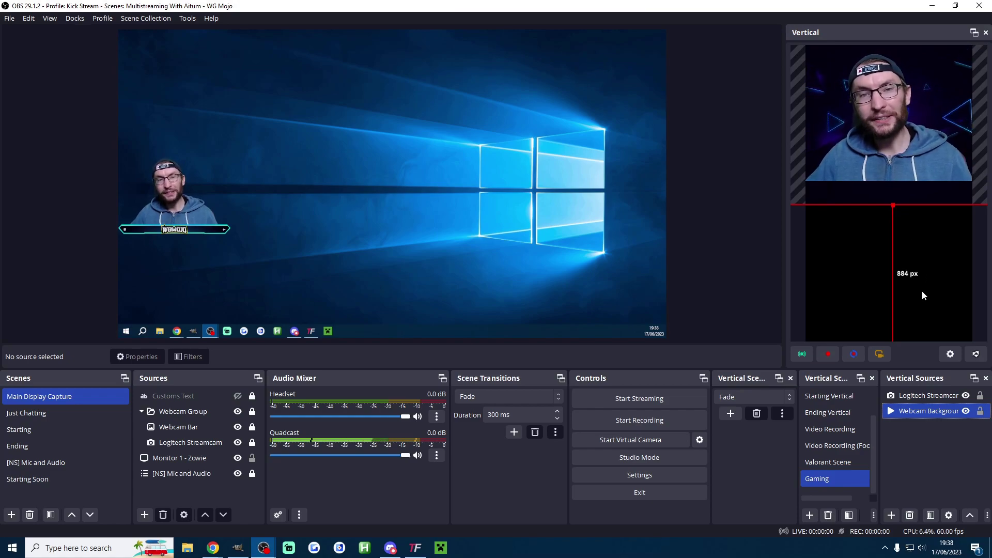
- Add the Monitor 1 - Zowie display capture and stretch it across the canvas's lower half
left_click(894, 515)
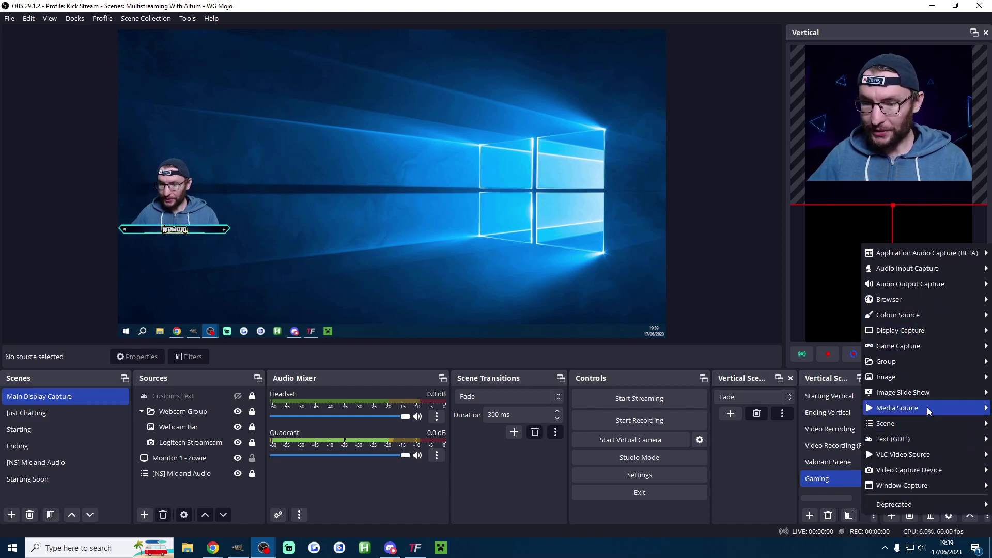
mouse_move(905, 331)
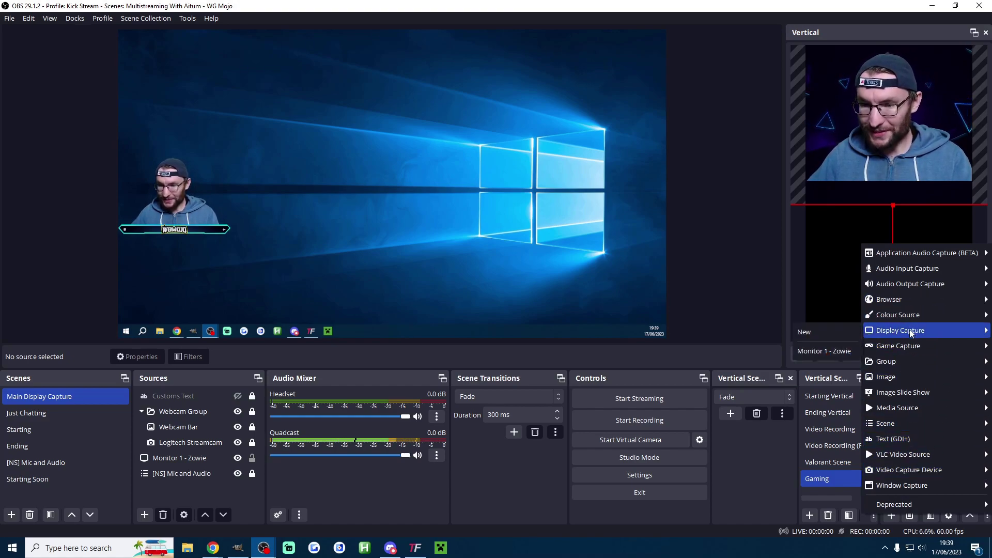
left_click(838, 352)
left_click_drag(833, 345, 879, 257)
left_click_drag(900, 320, 903, 342)
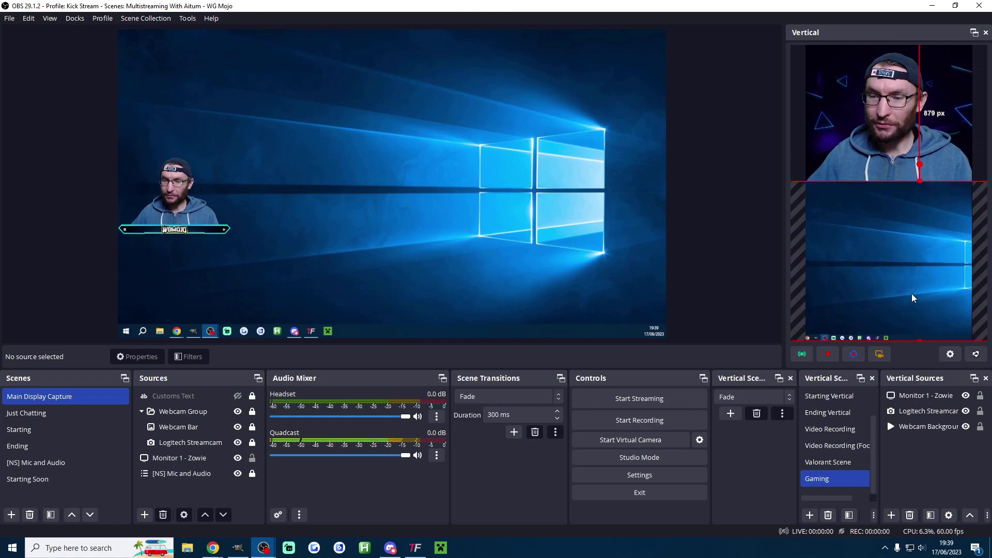
- Centre the gameplay capture on the vertical canvas and check the webcam background's bounds
right_click(852, 213)
mouse_move(882, 368)
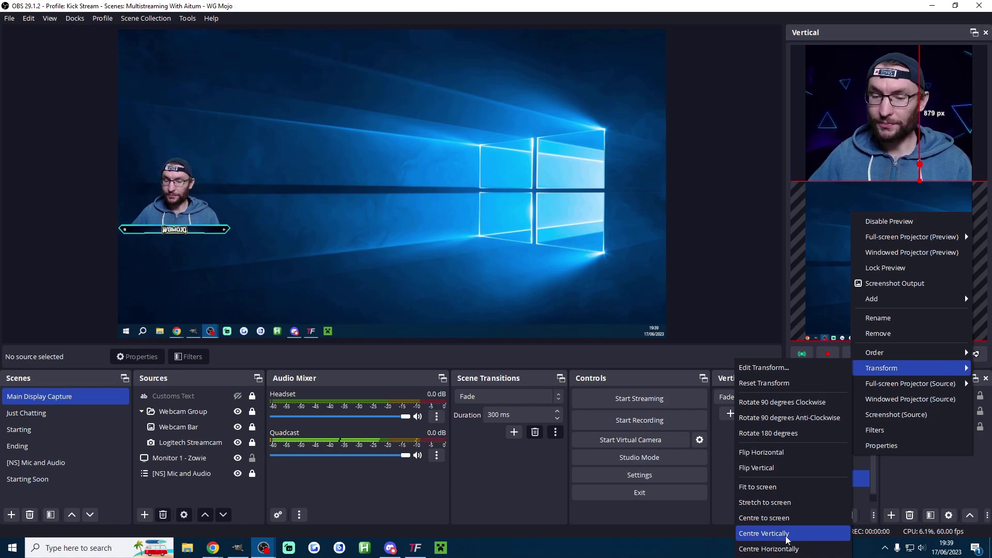
left_click(791, 548)
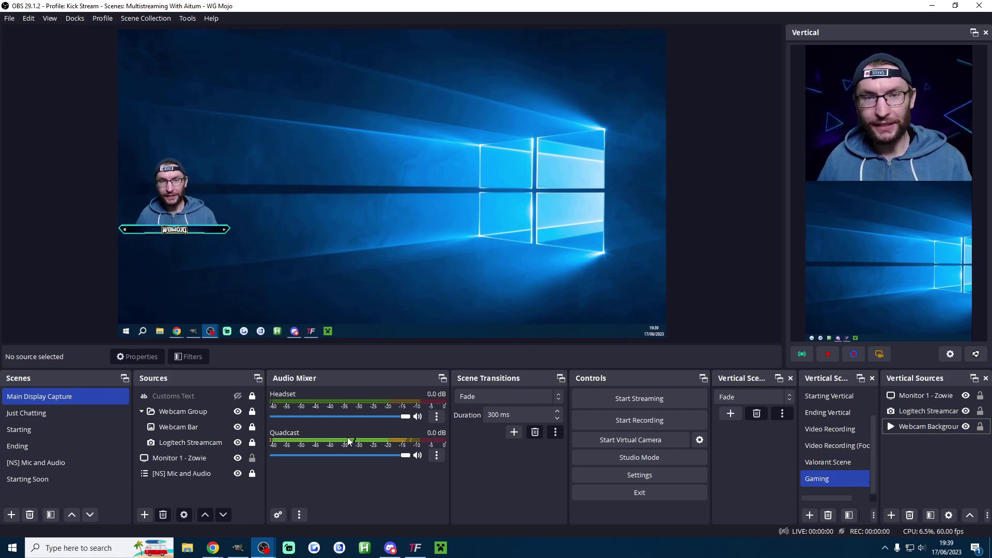
left_click(900, 431)
left_click(913, 473)
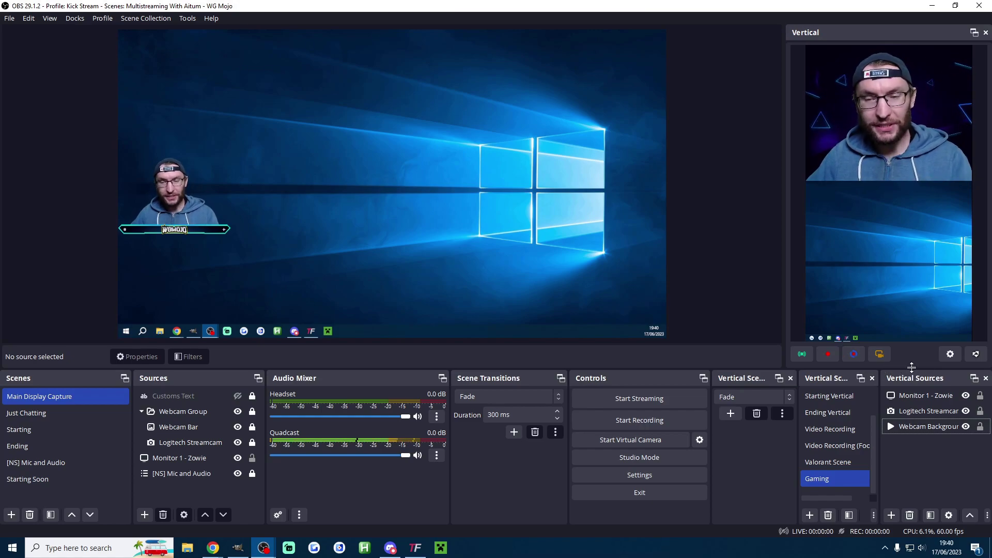
- Set the vertical backtrack length to 60 seconds and review its save hotkey and recording path
left_click(951, 356)
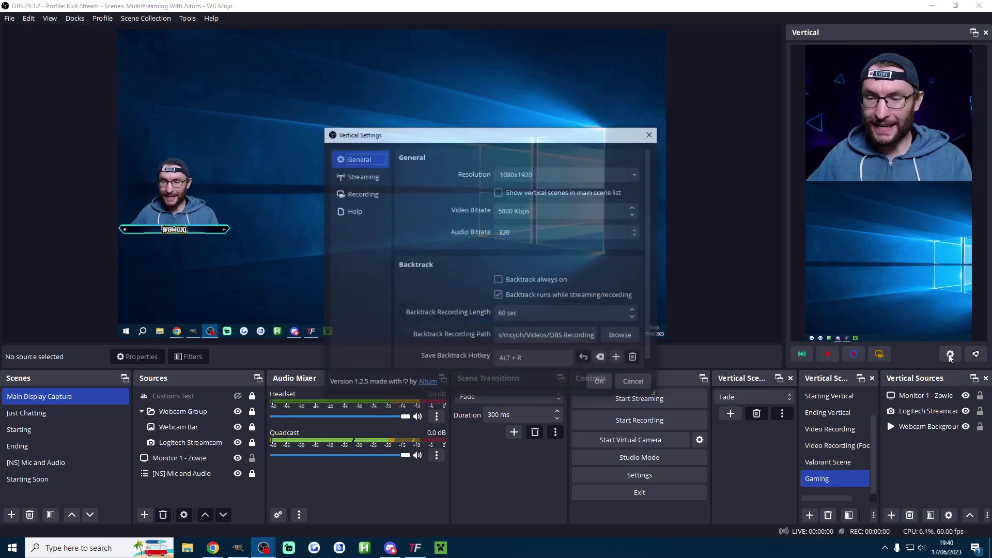
scroll(476, 258, "down", 1)
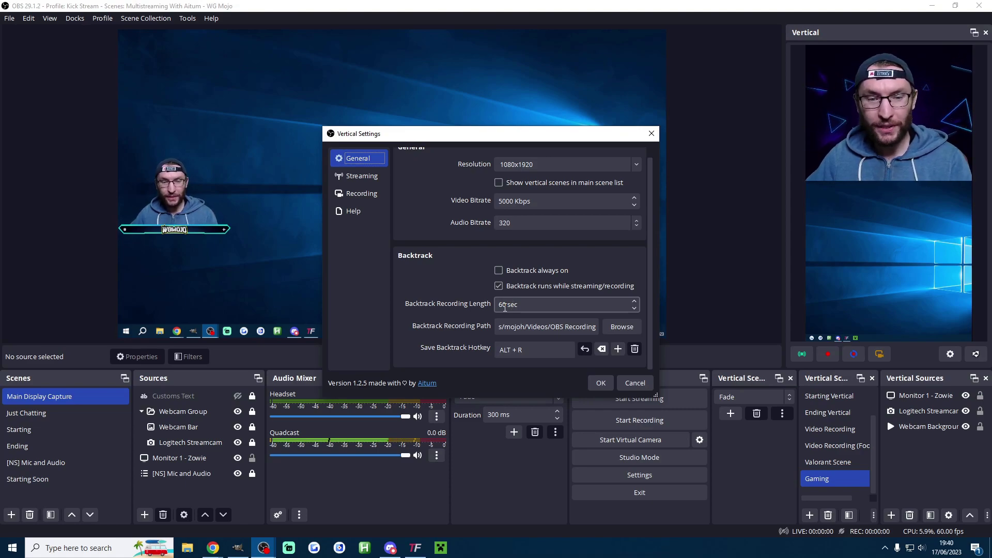
left_click(500, 305)
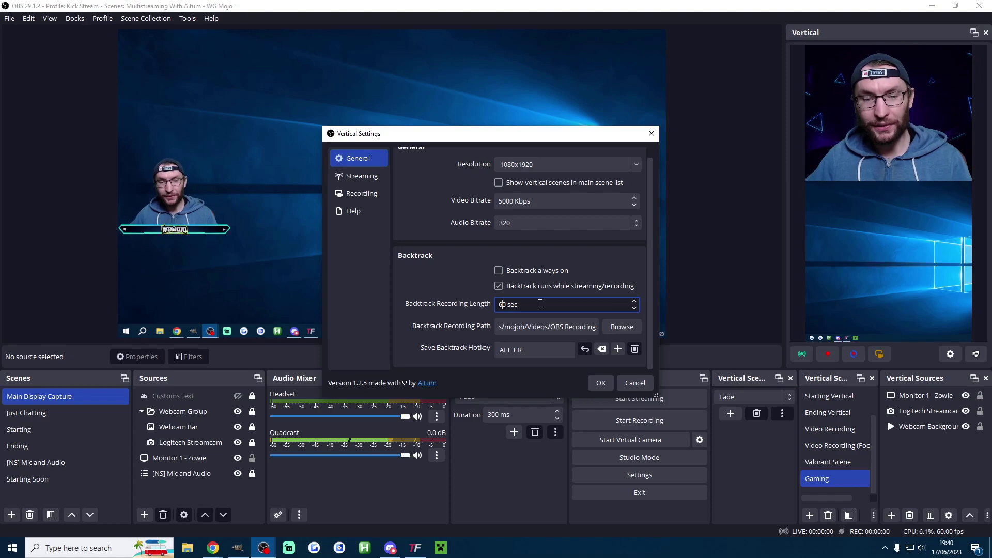
left_click(496, 351)
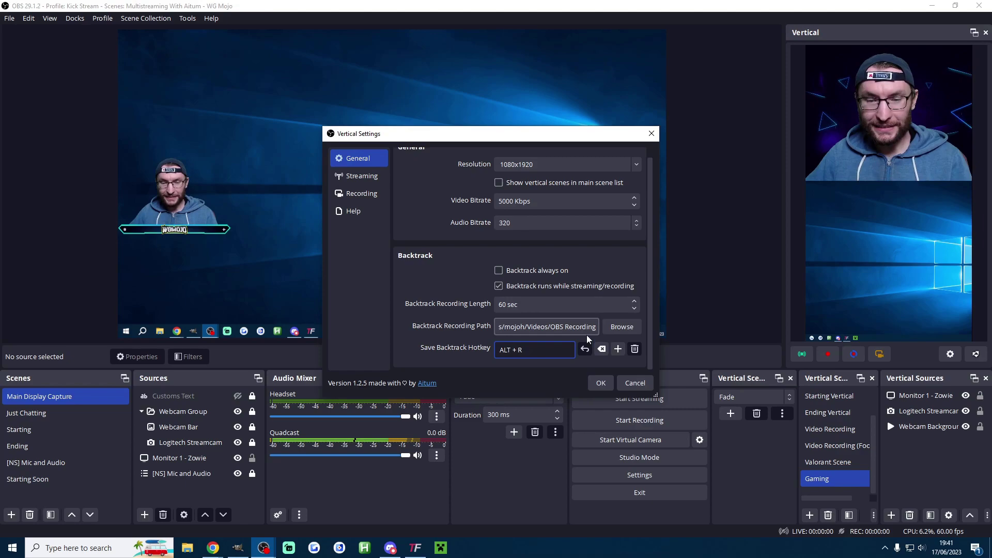
left_click(573, 330)
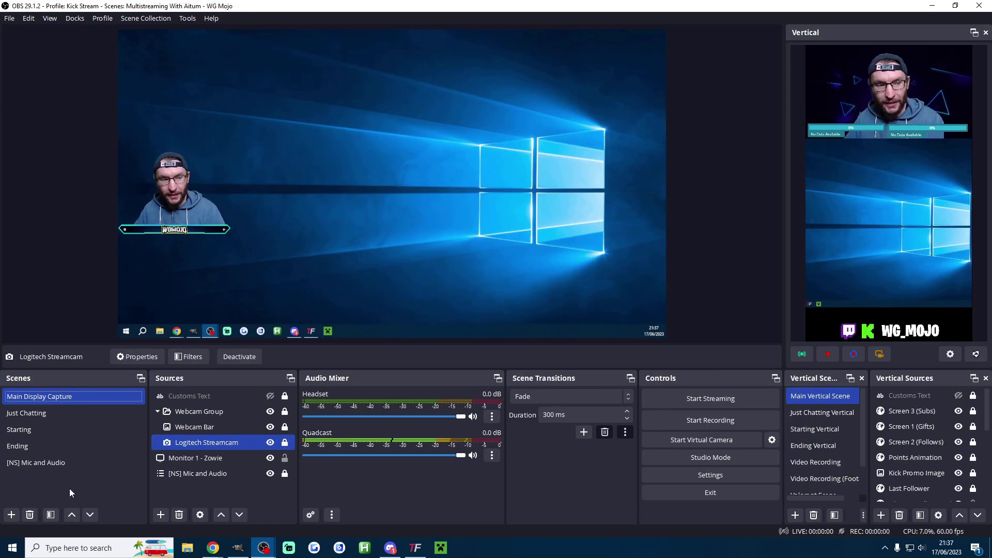
- Link Main Vertical Scene to Main Display Capture, then test by switching to Just Chatting and Starting
left_click(64, 413)
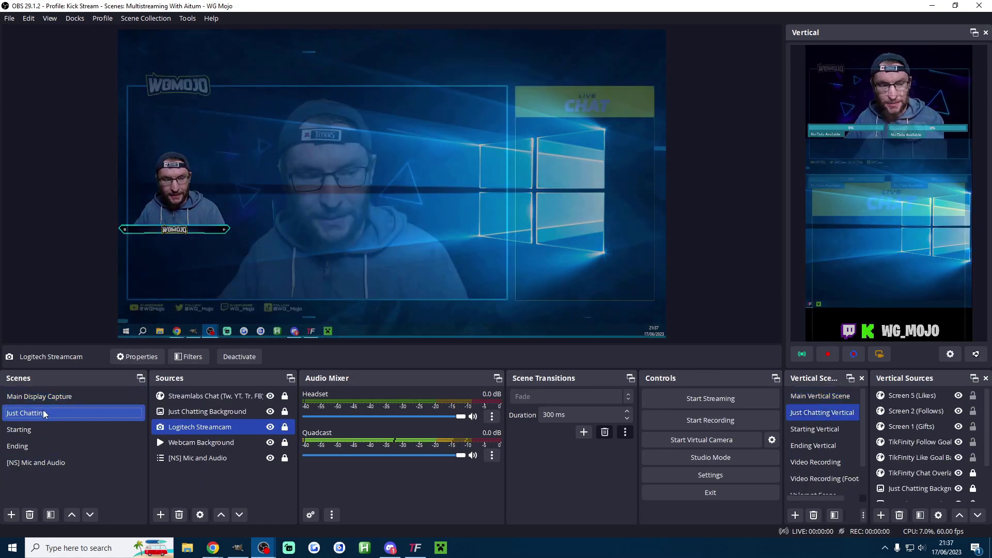
left_click(60, 398)
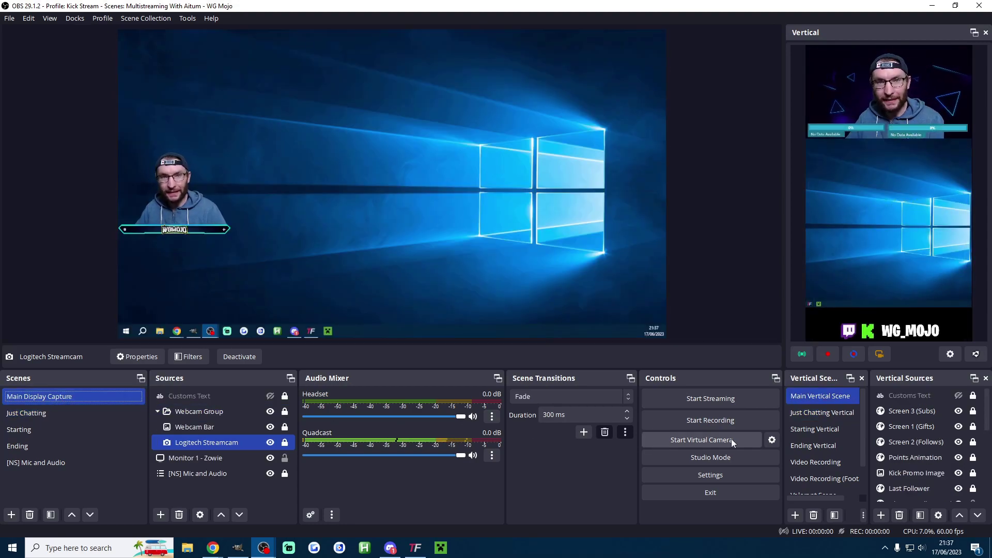
right_click(817, 396)
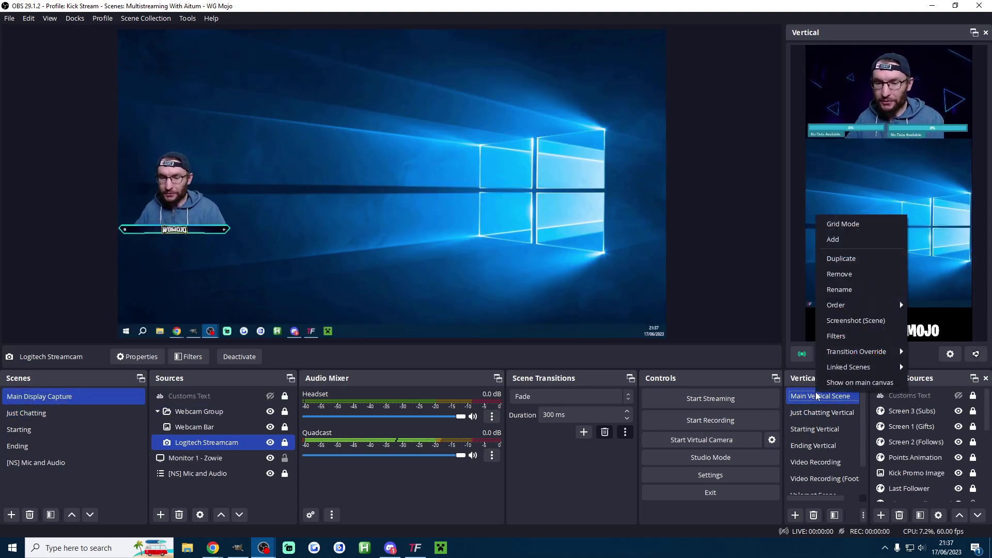
mouse_move(866, 372)
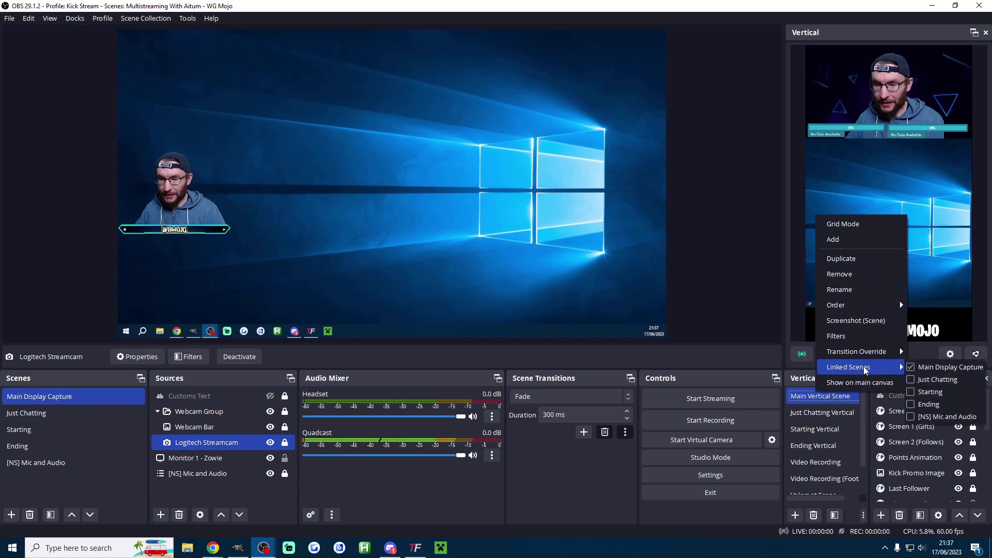
left_click(942, 367)
left_click(57, 413)
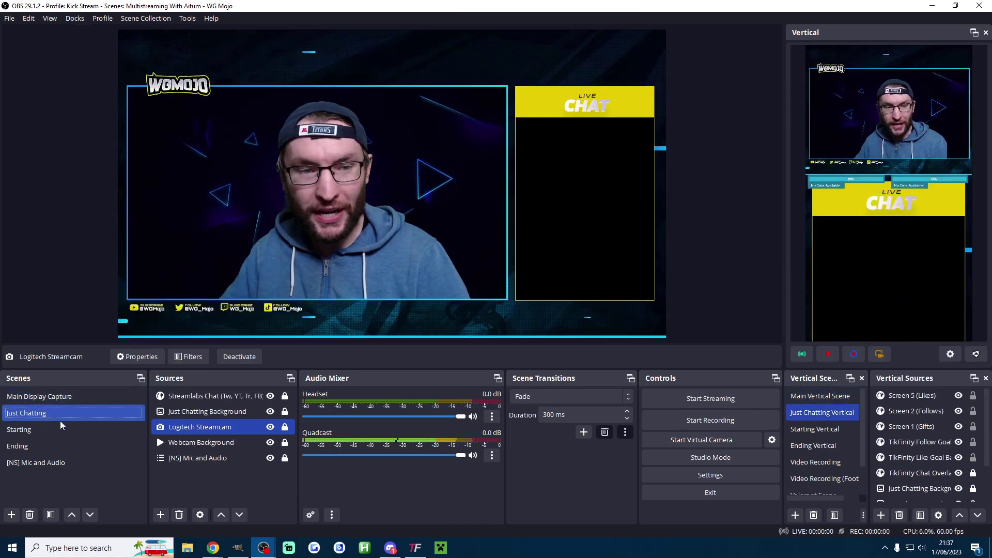
left_click(54, 429)
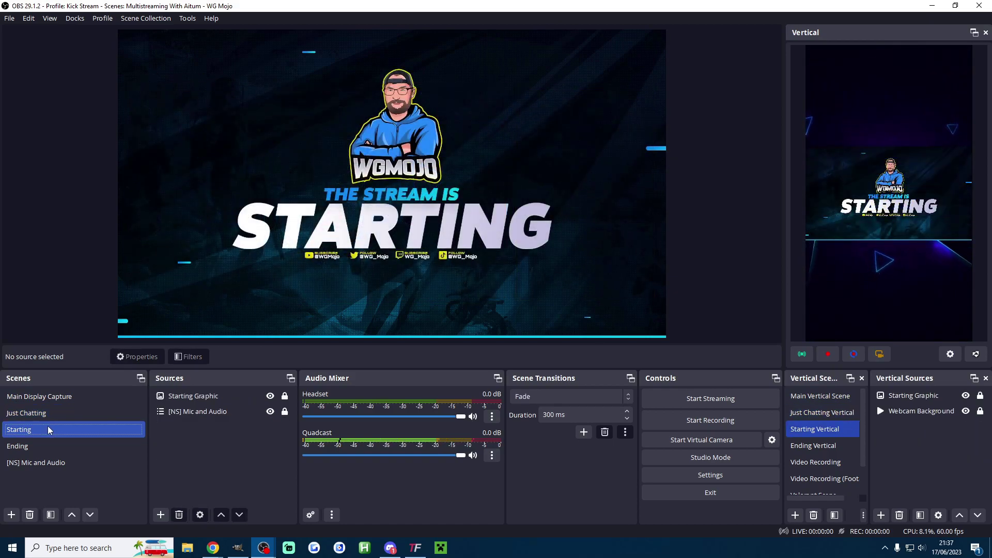